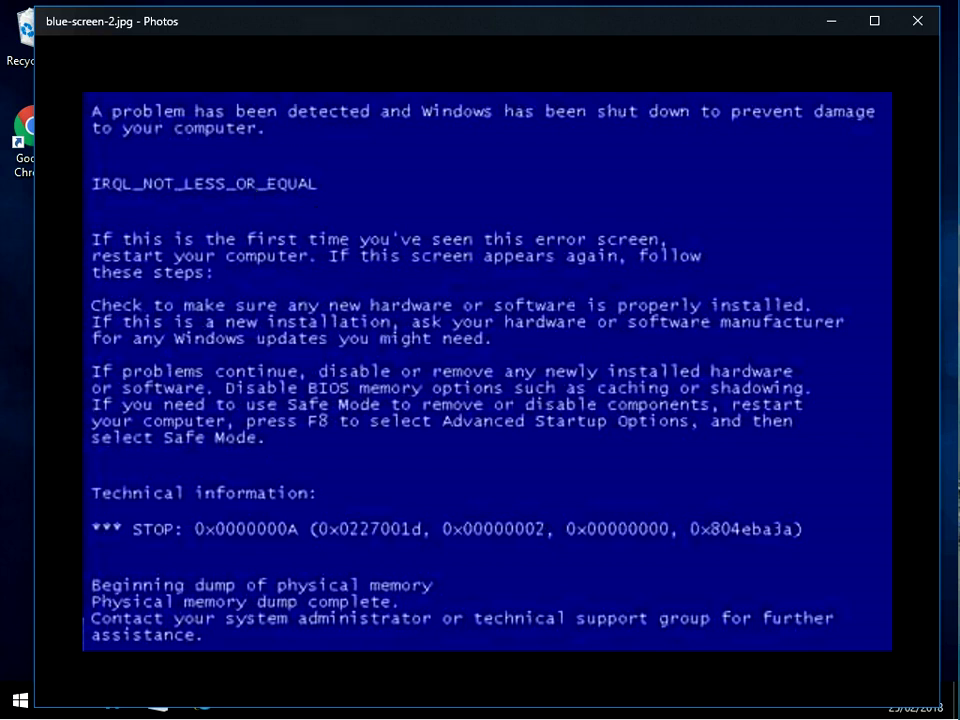
# Close the blue-screen photo and launch Device Manager by searching 'device' in Start.
pyautogui.hotkey('alt', 'F4')
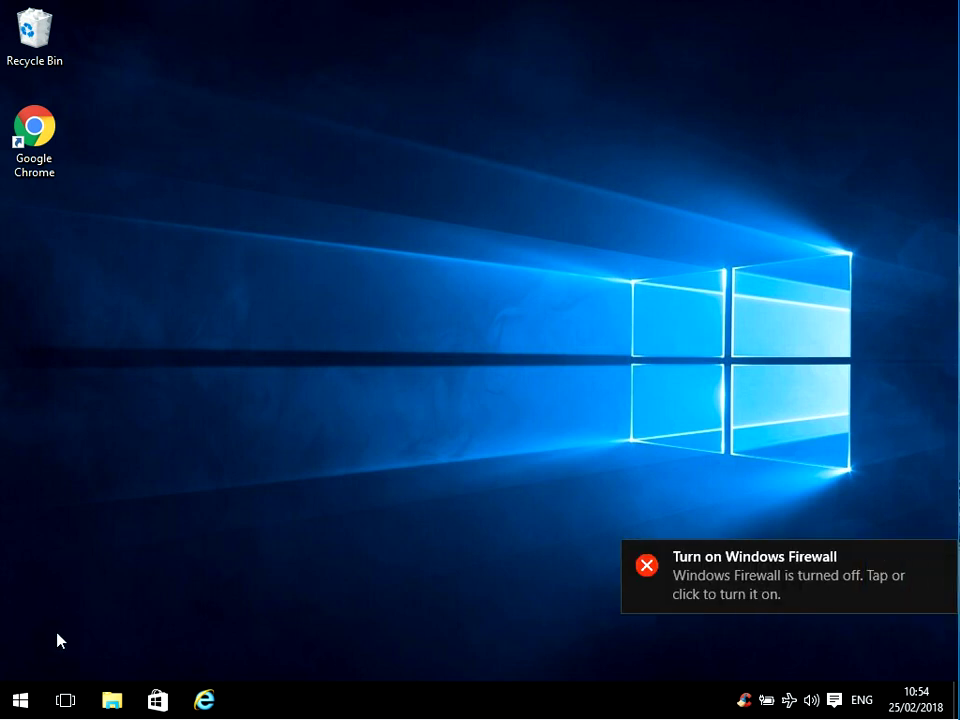
pyautogui.click(30, 706)
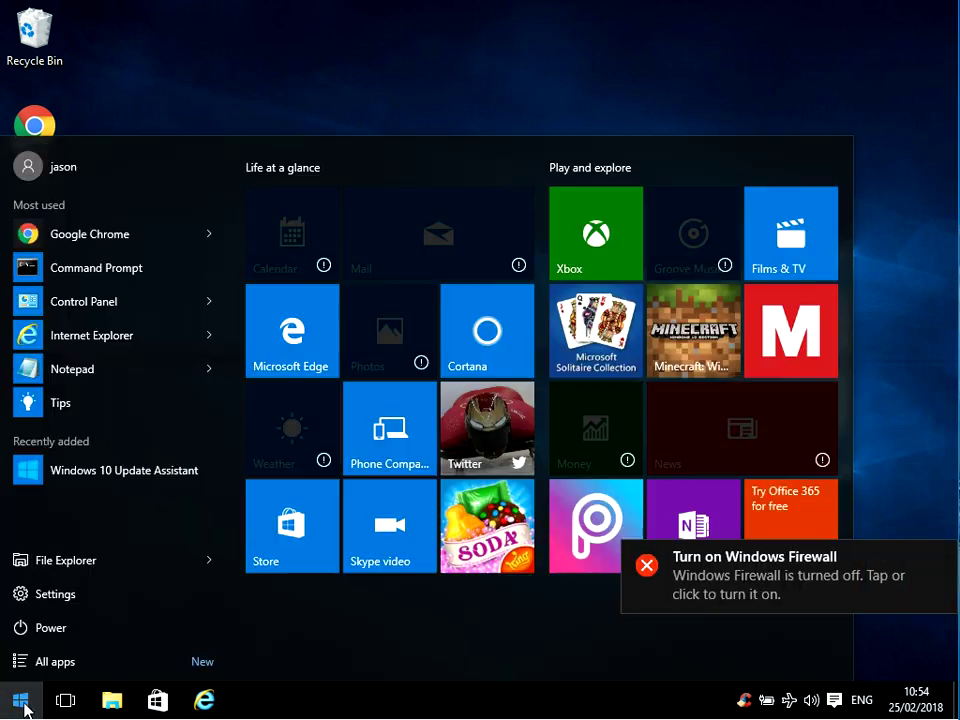
pyautogui.write('device')
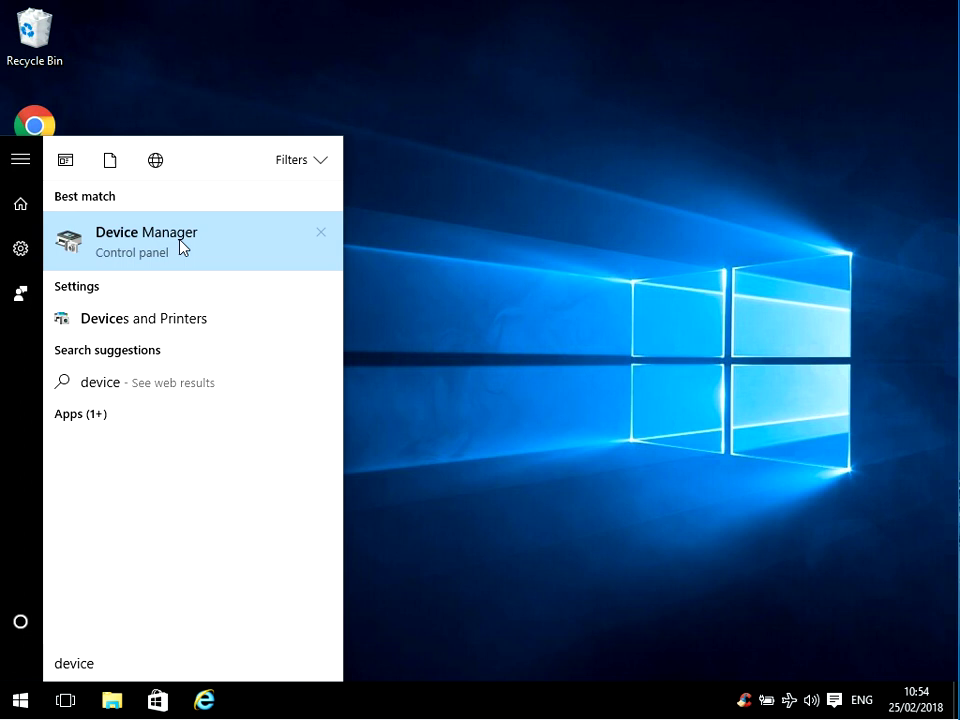
pyautogui.click(151, 241)
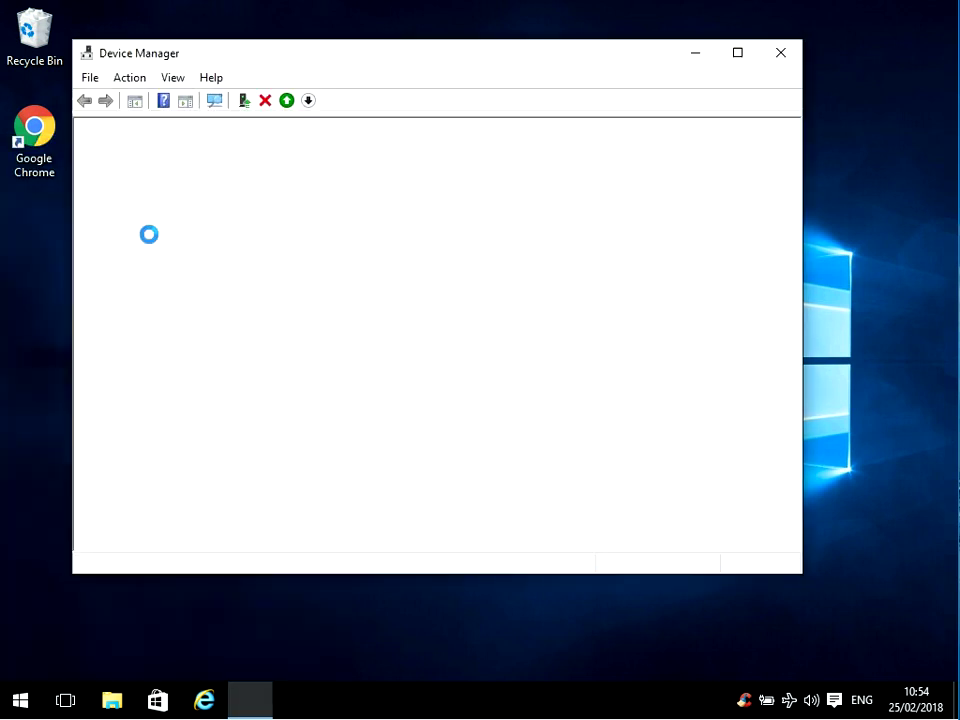
# Maximize Device Manager, expand Display and Network adapters, and select the Intel PRO/1000 MT adapter.
pyautogui.doubleClick(366, 62)
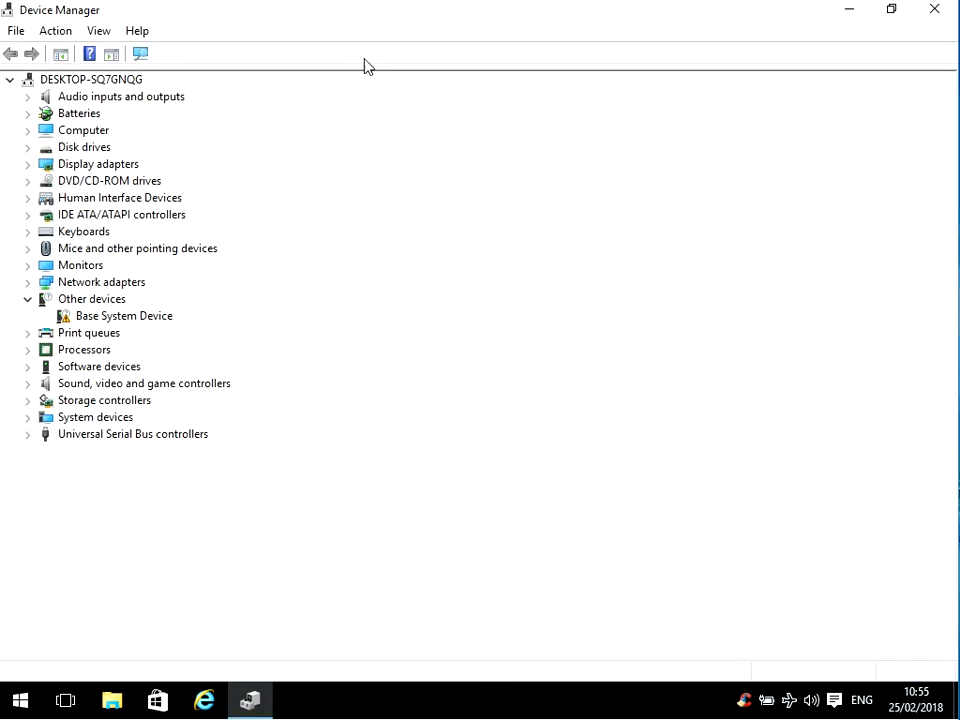
pyautogui.click(28, 164)
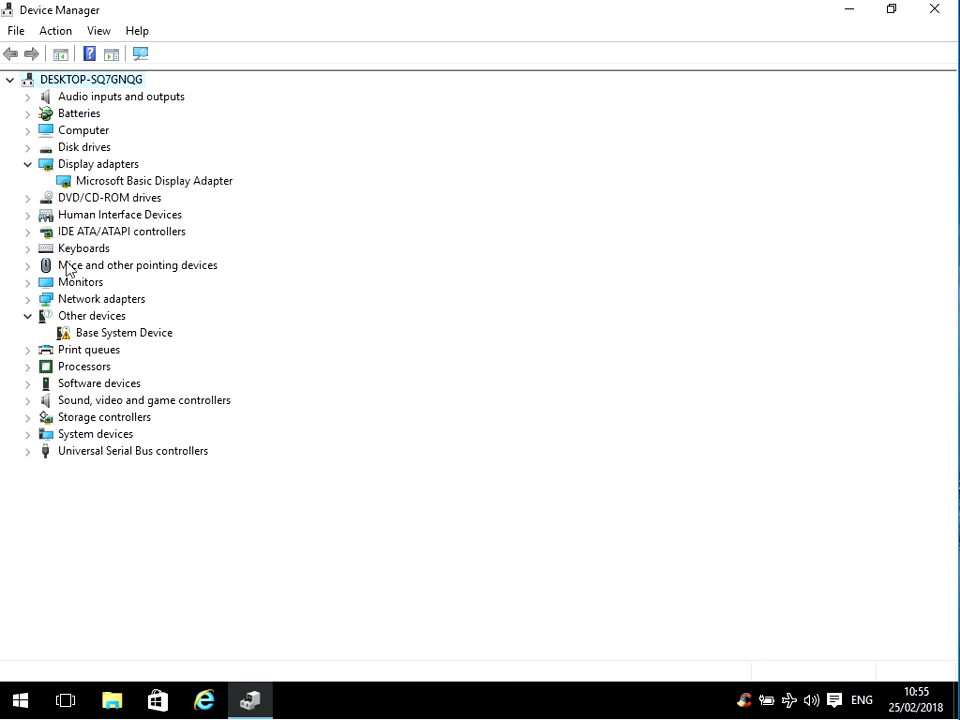
pyautogui.click(28, 299)
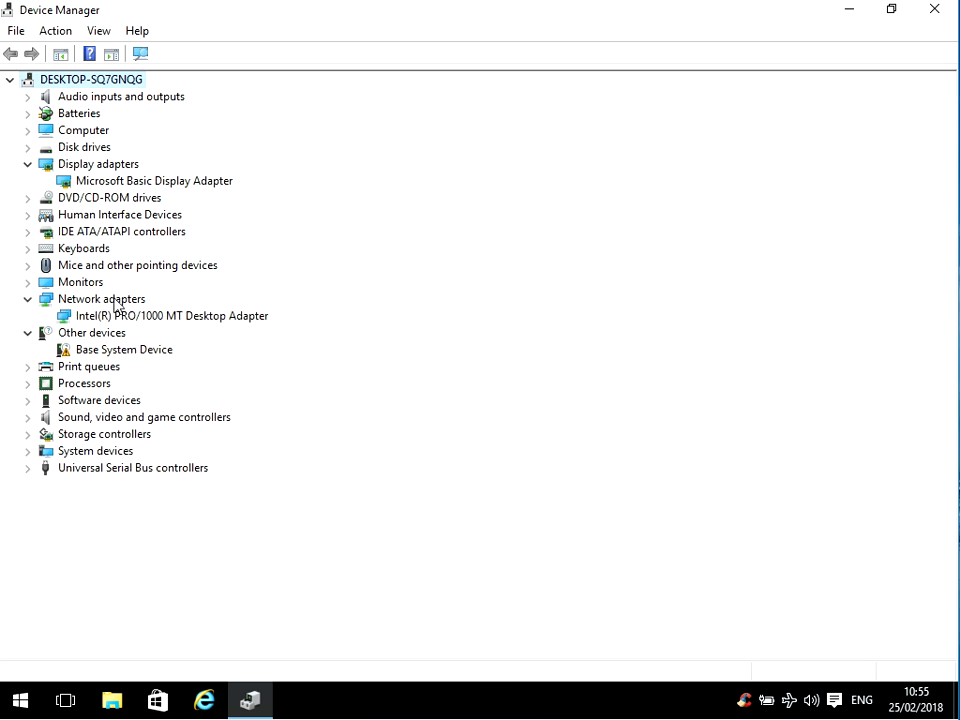
pyautogui.click(150, 318)
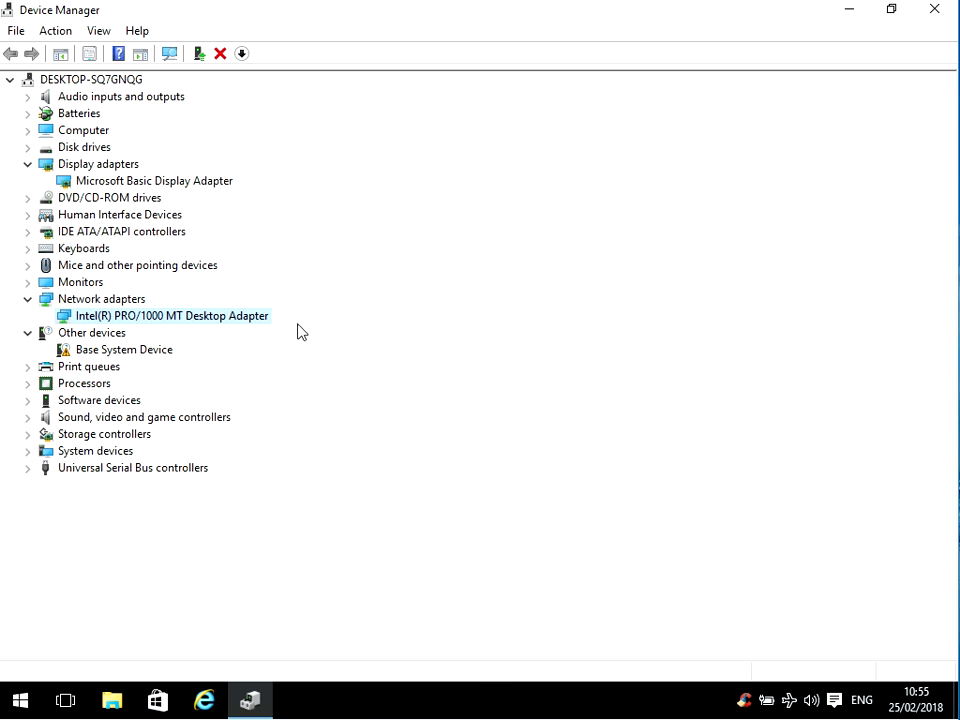
pyautogui.rightClick(155, 322)
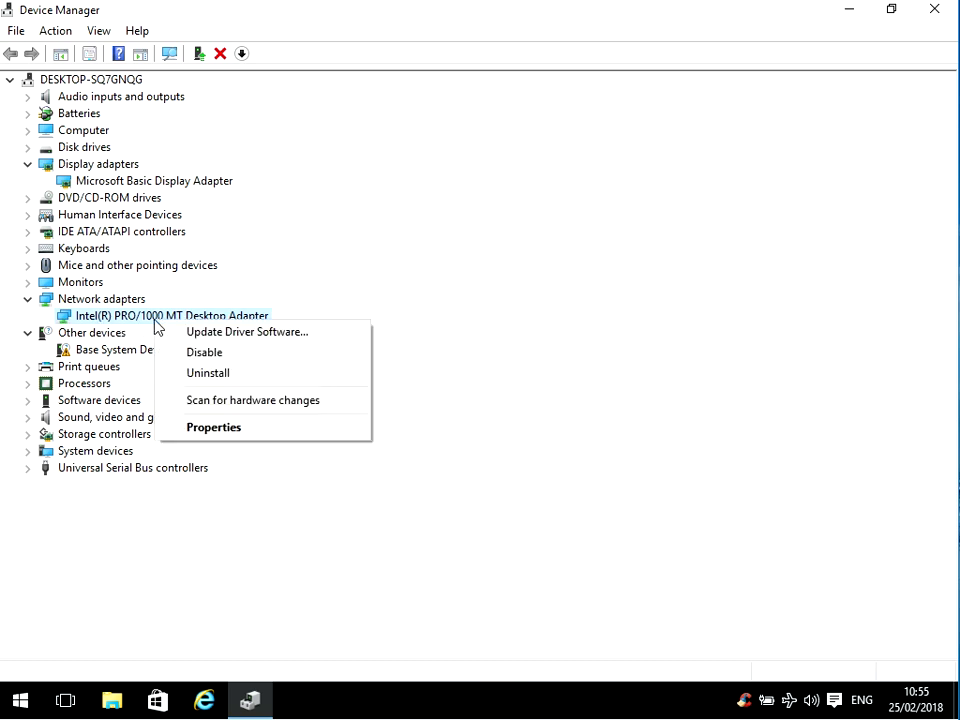
pyautogui.click(222, 437)
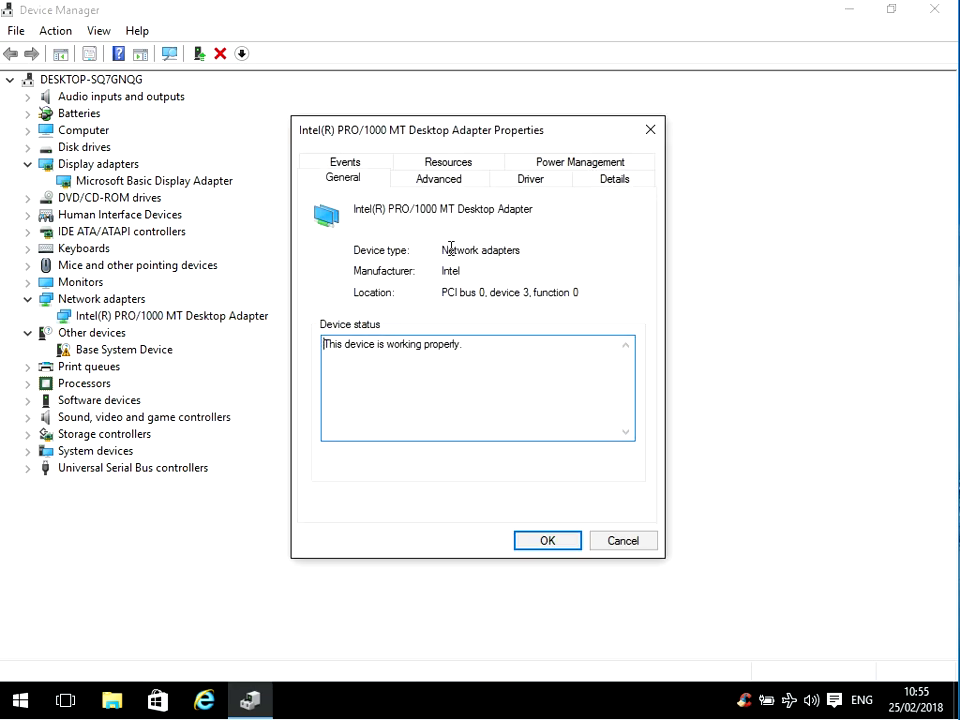
pyautogui.click(534, 180)
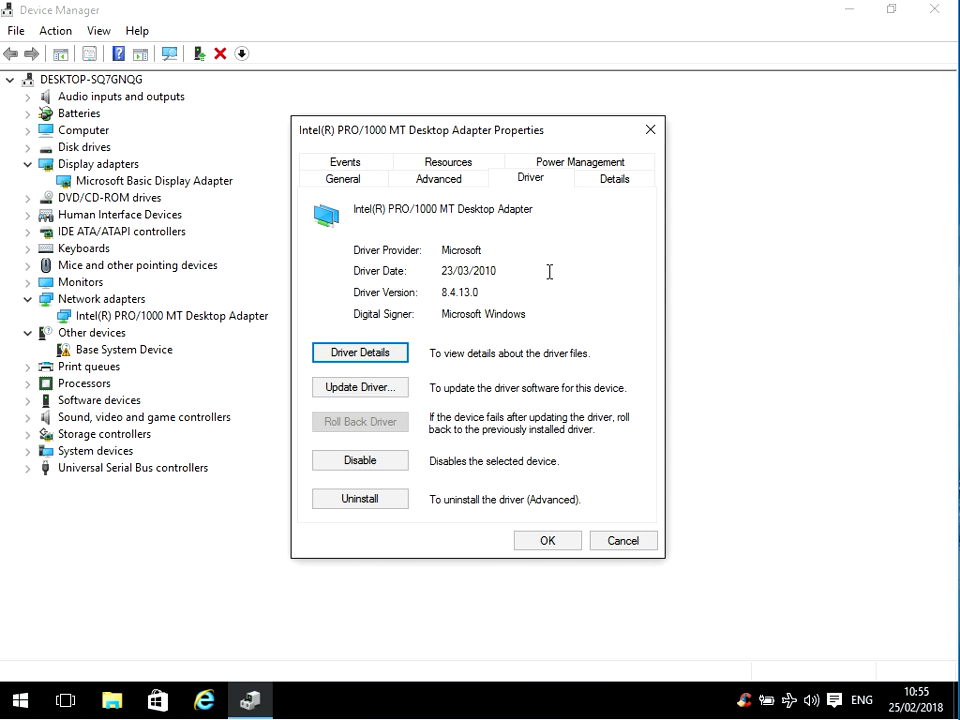
pyautogui.click(647, 137)
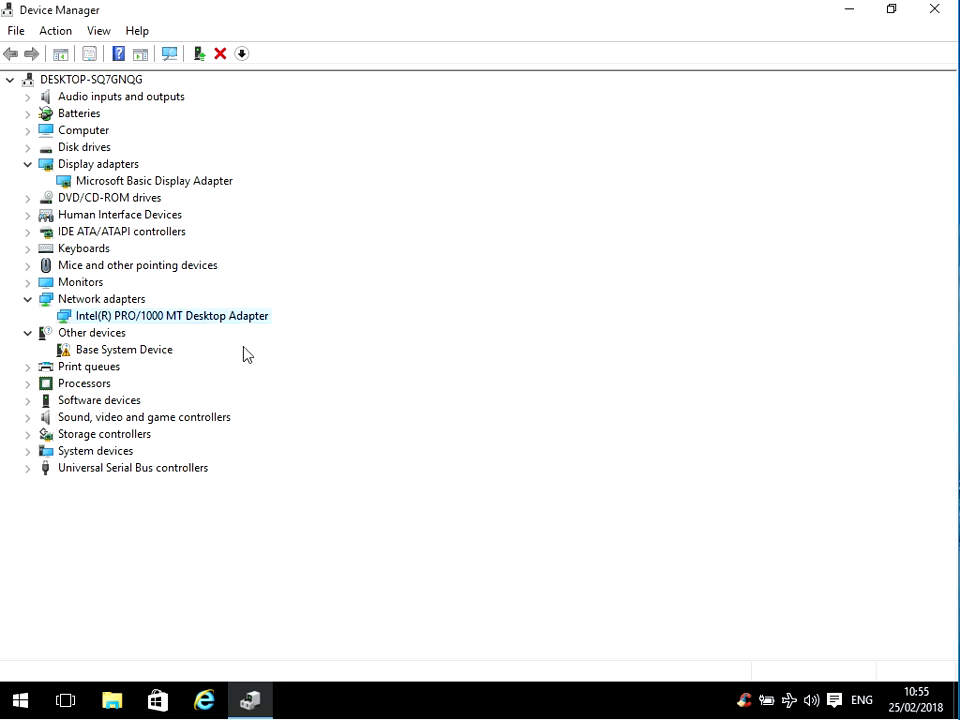
# Start the Intel PRO/1000 MT driver update, browse for local drivers, then cancel without updating.
pyautogui.rightClick(185, 320)
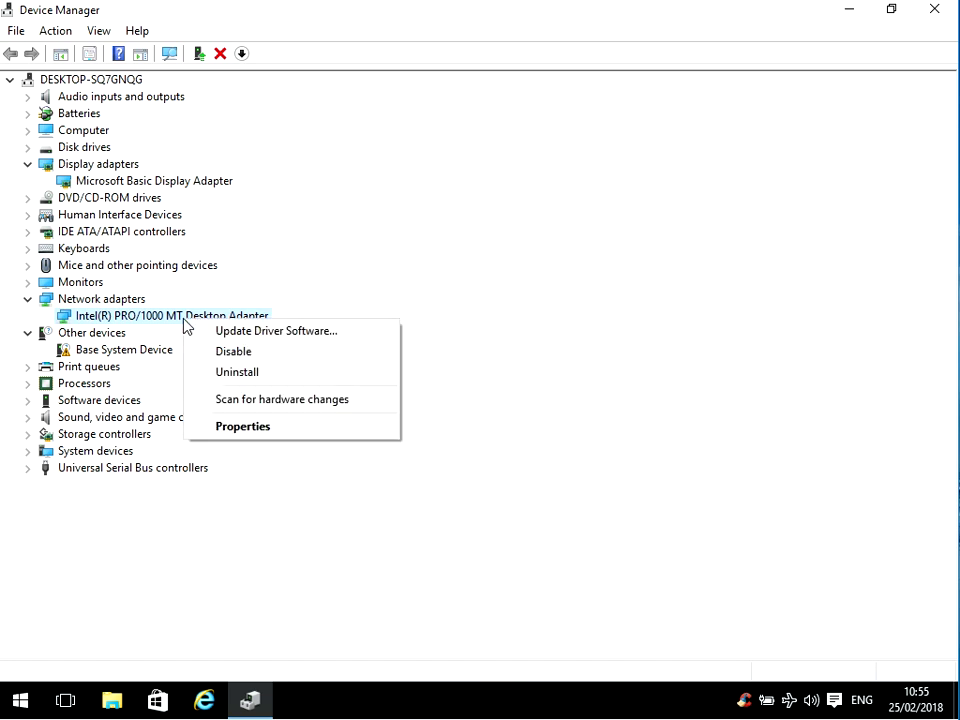
pyautogui.click(207, 340)
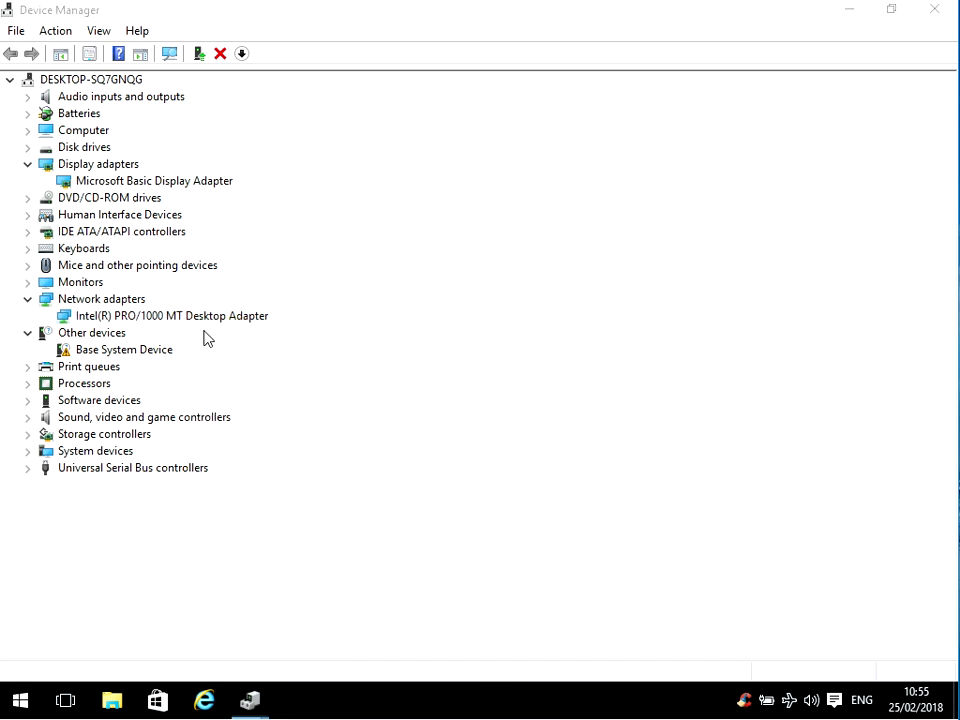
pyautogui.moveTo(388, 171); pyautogui.dragTo(466, 55)
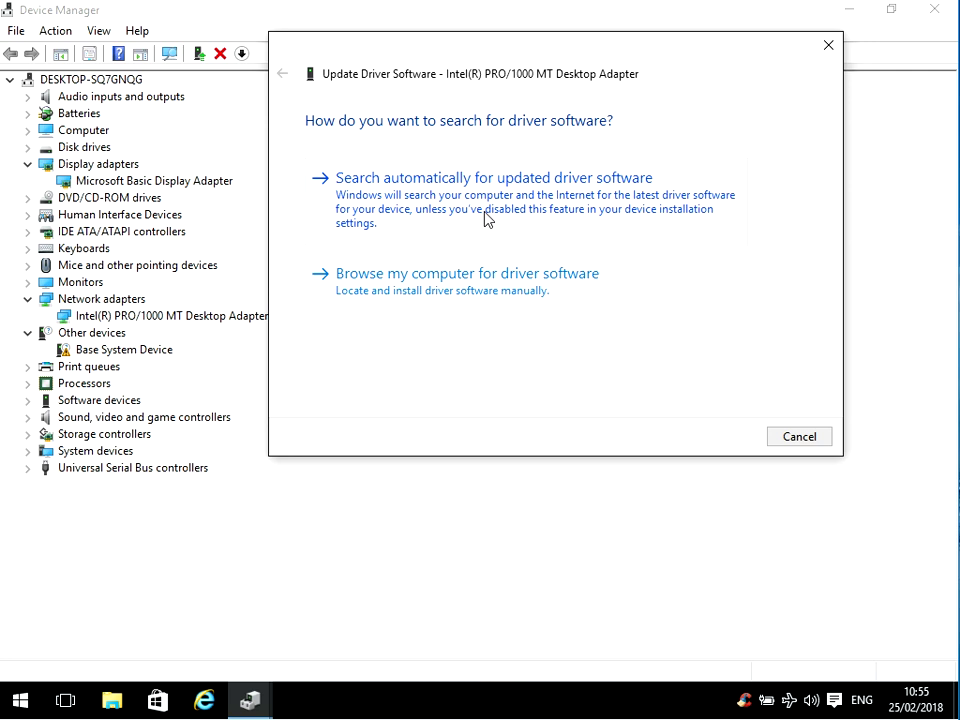
pyautogui.click(448, 293)
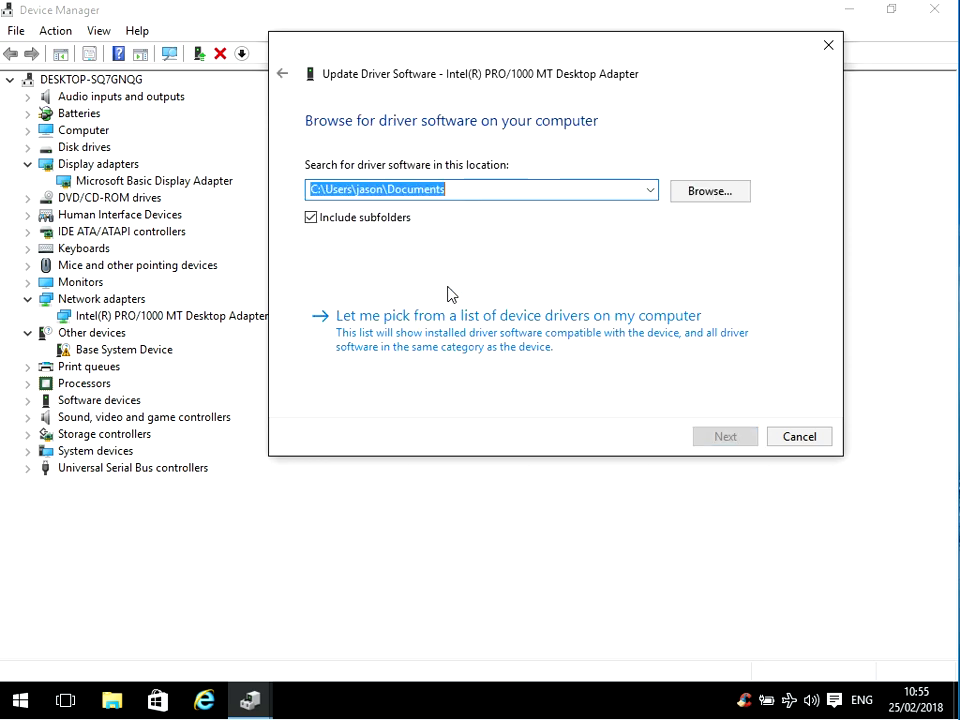
pyautogui.click(669, 193)
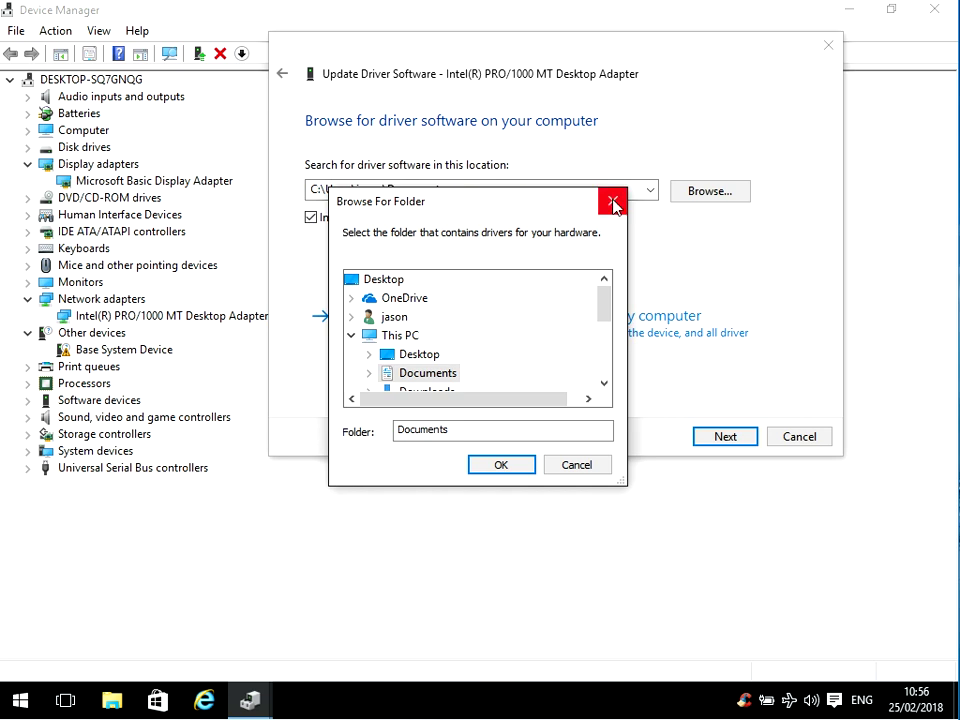
pyautogui.click(612, 201)
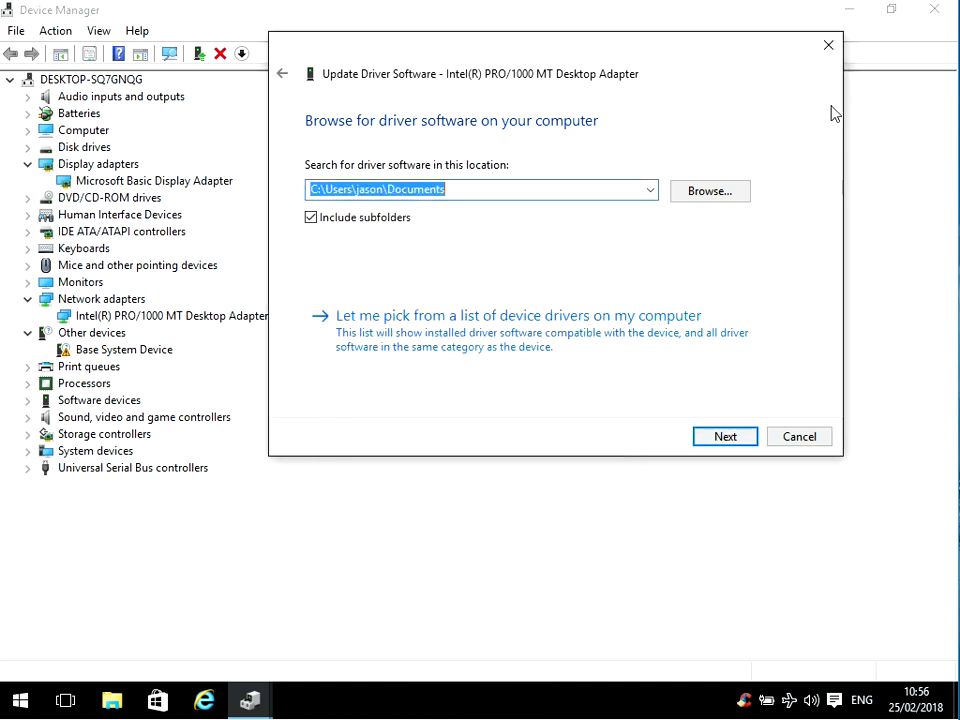
pyautogui.click(829, 46)
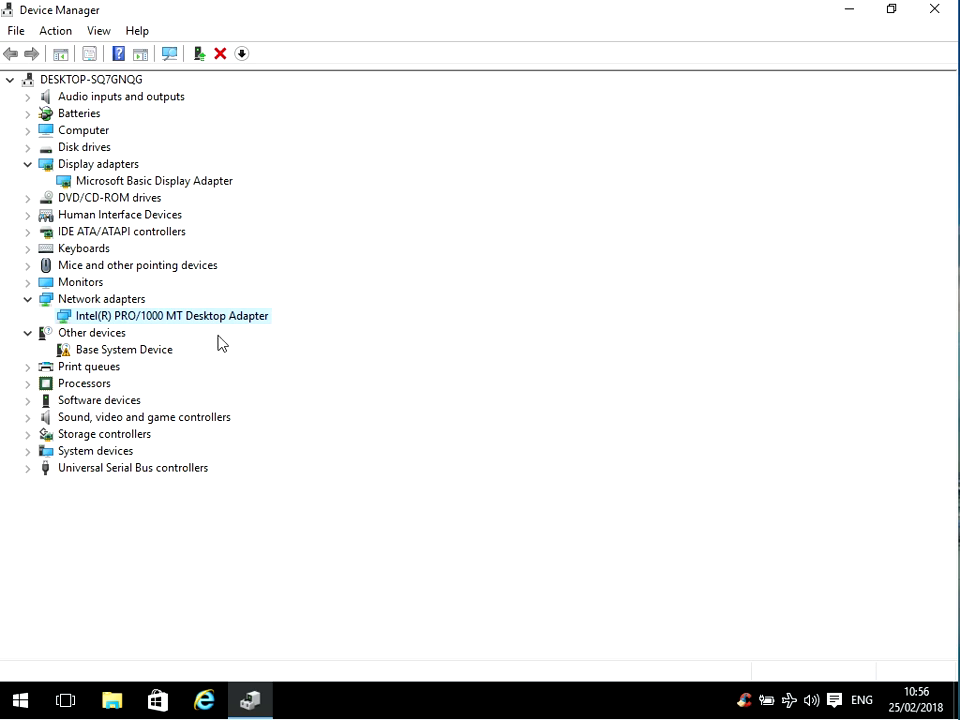
# Review the Intel network and Microsoft Basic Display adapter options unchanged, then close Device Manager.
pyautogui.rightClick(170, 318)
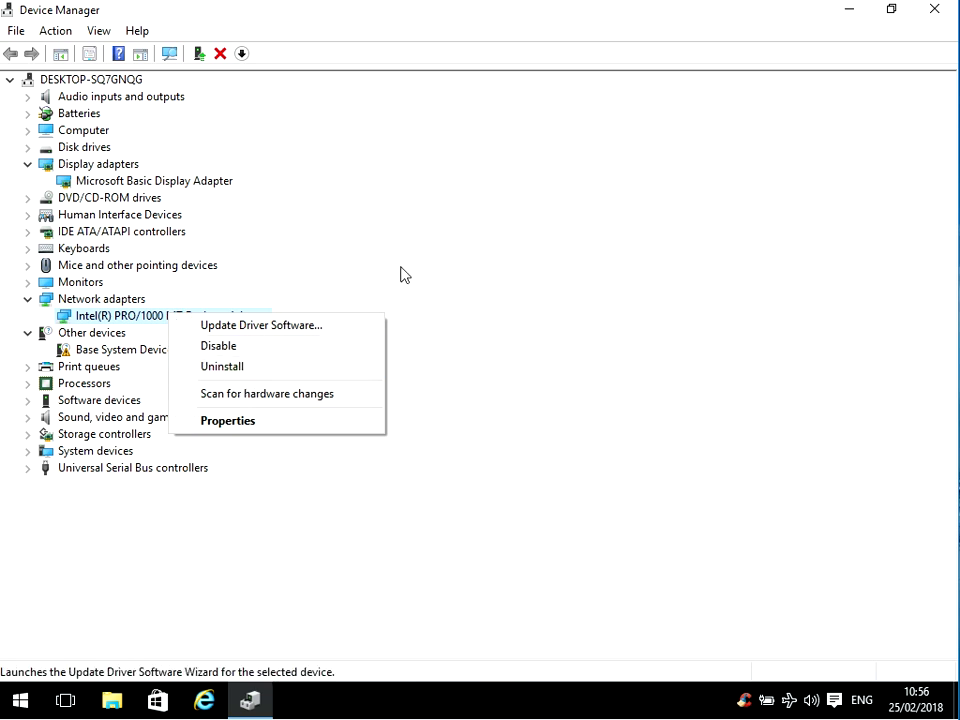
pyautogui.click(163, 189)
pyautogui.rightClick(165, 190)
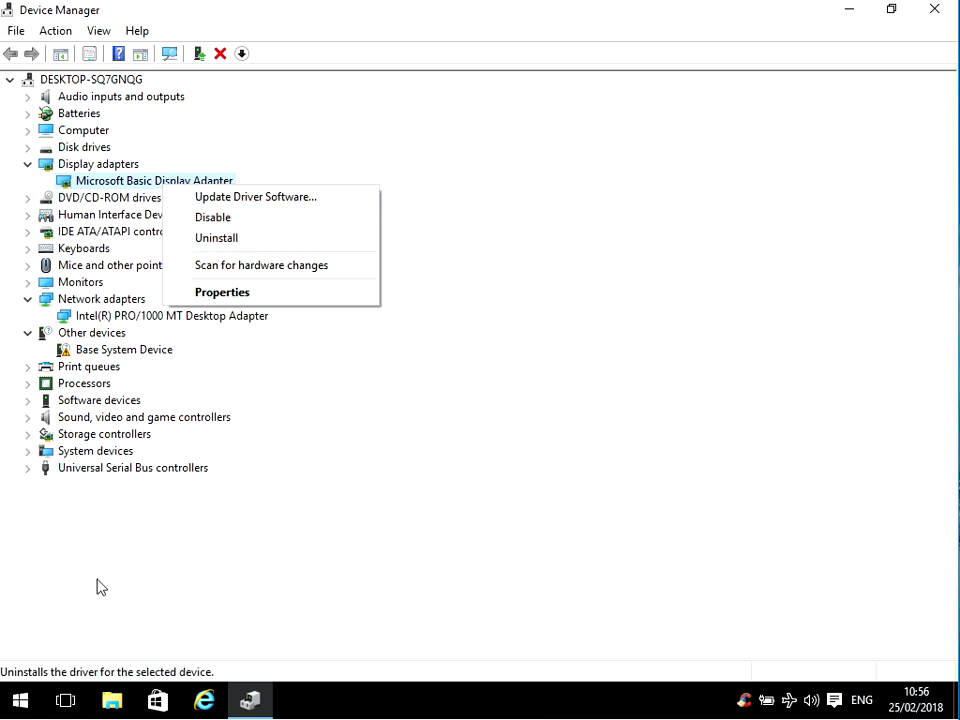
pyautogui.click(140, 556)
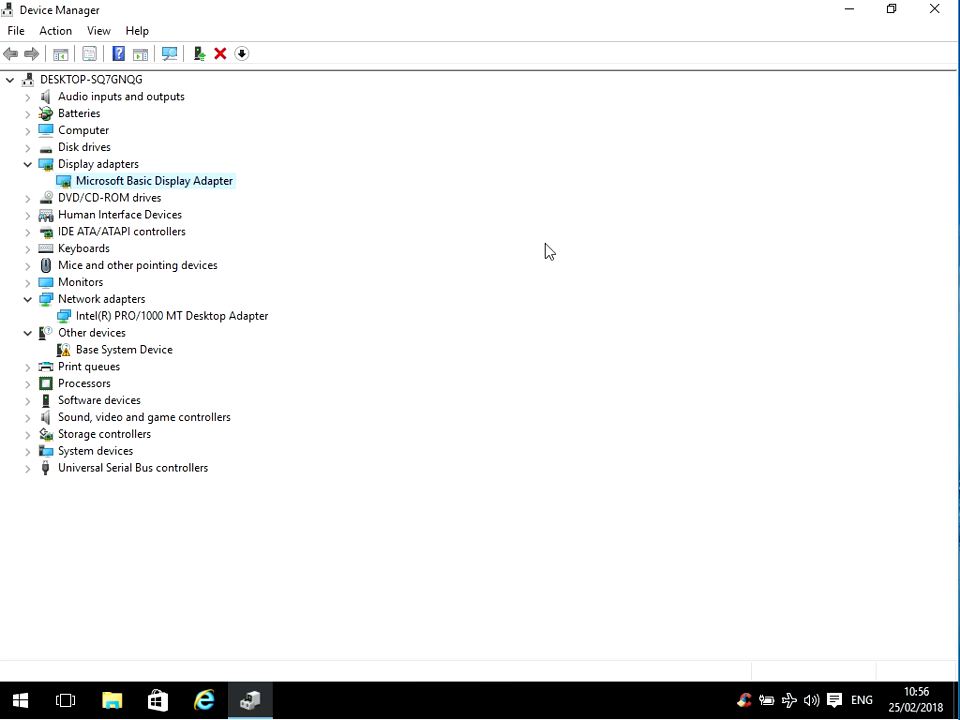
pyautogui.click(938, 12)
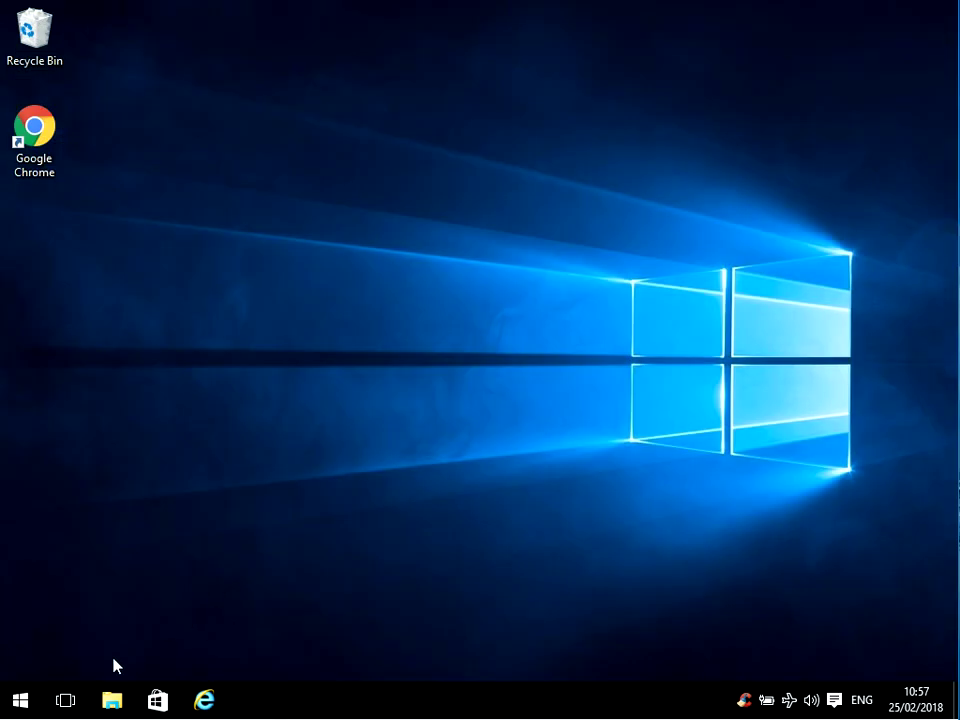
# Check Windows Update downloading at 80% under Settings > Update & security, then minimize Settings.
pyautogui.click(20, 702)
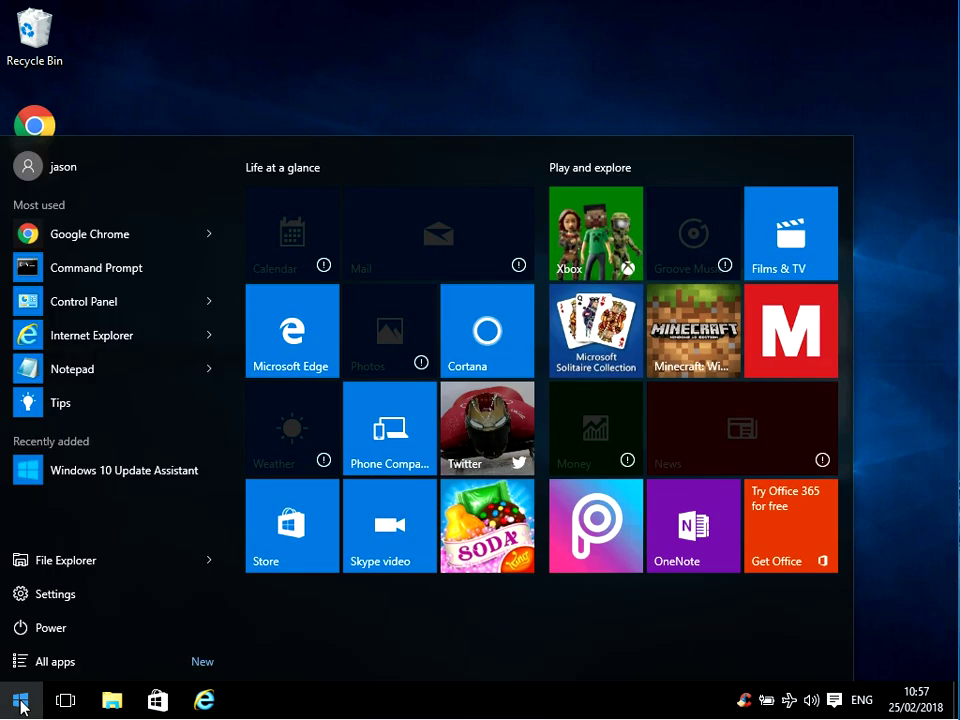
pyautogui.click(66, 597)
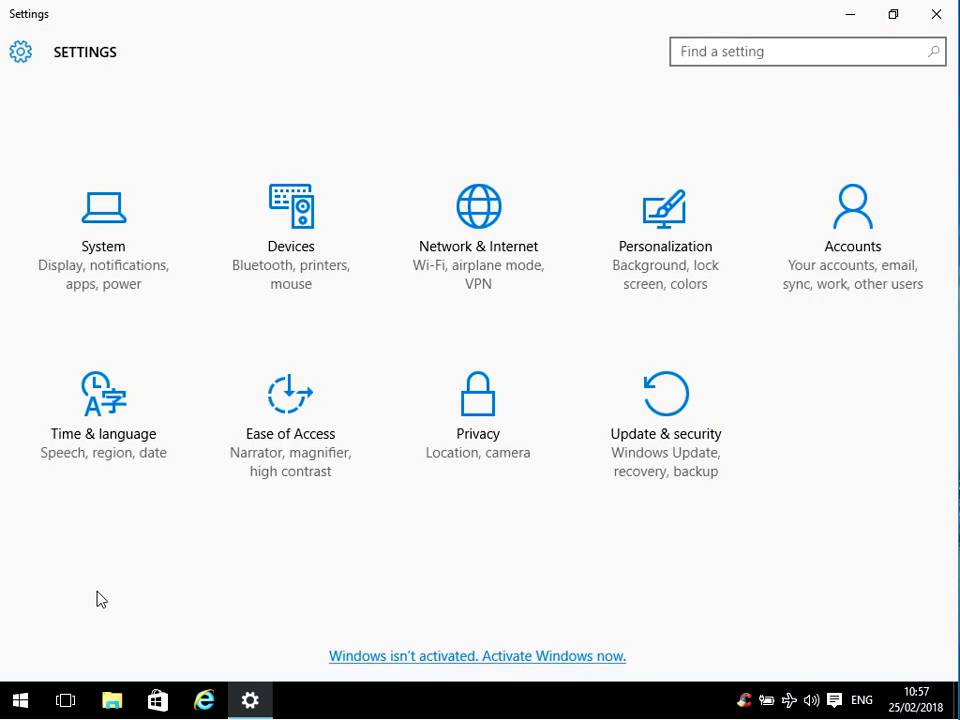
pyautogui.click(634, 441)
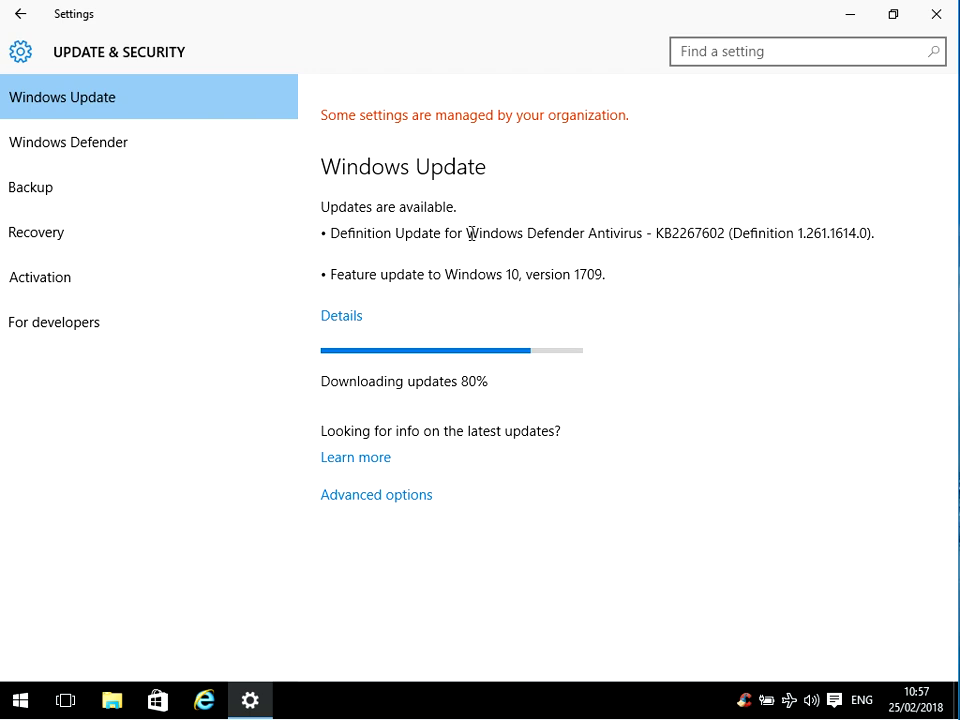
pyautogui.click(849, 14)
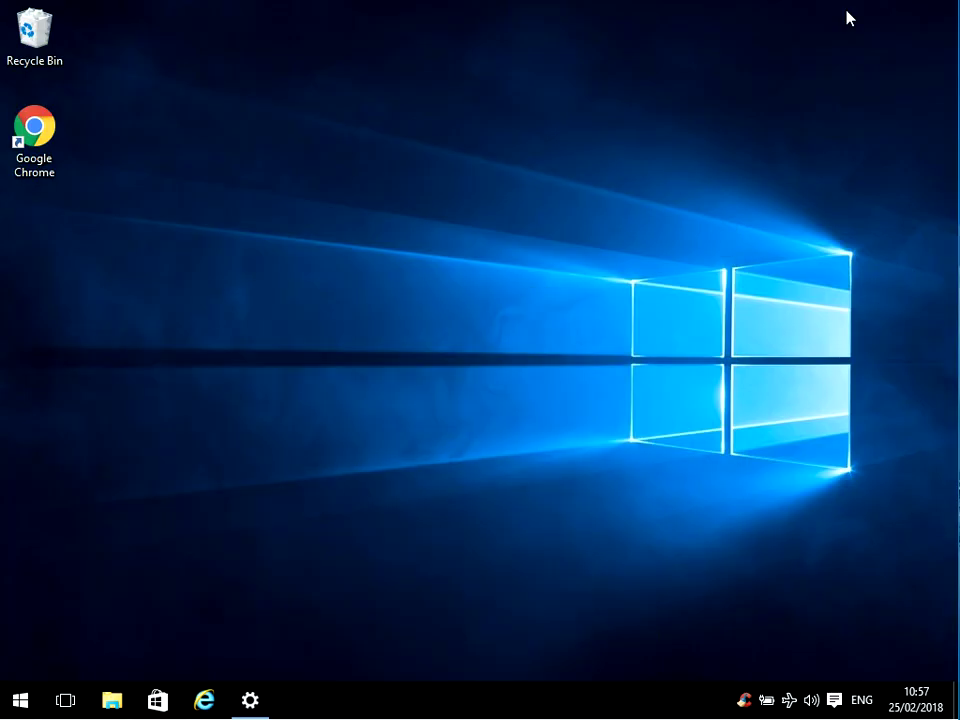
# Open Local Disk (C:) Properties from This PC in a maximized File Explorer window.
pyautogui.click(113, 705)
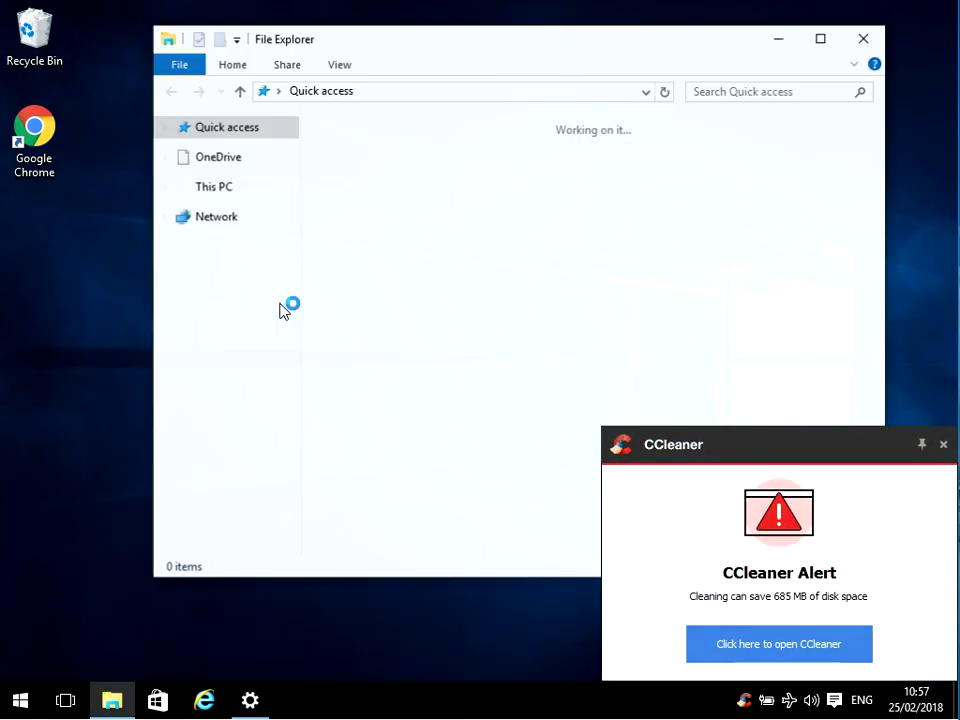
pyautogui.doubleClick(697, 48)
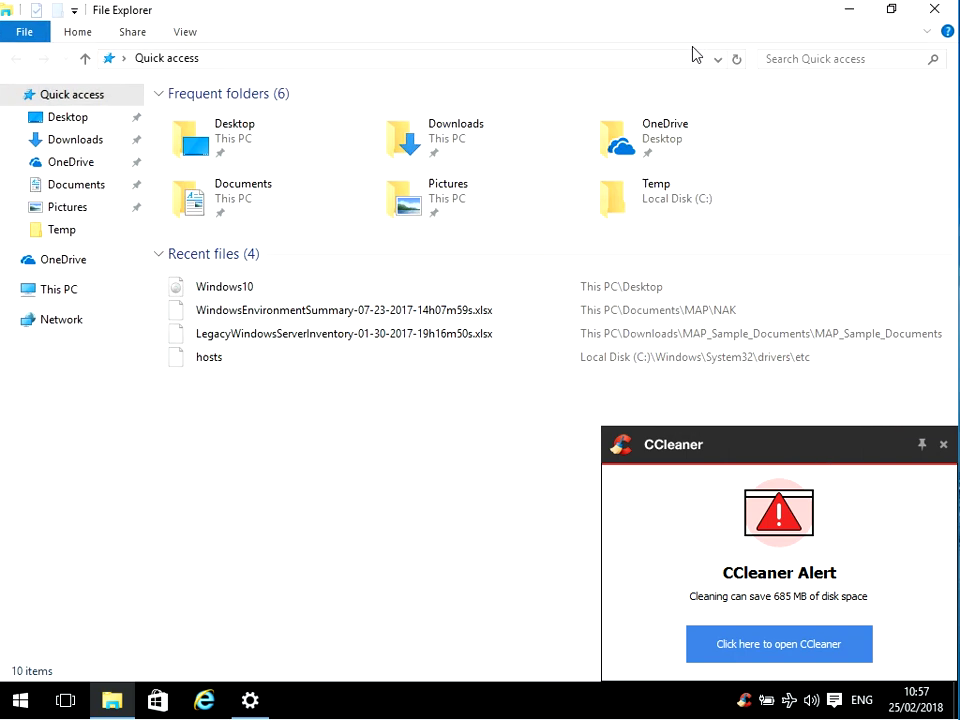
pyautogui.click(70, 292)
pyautogui.click(290, 264)
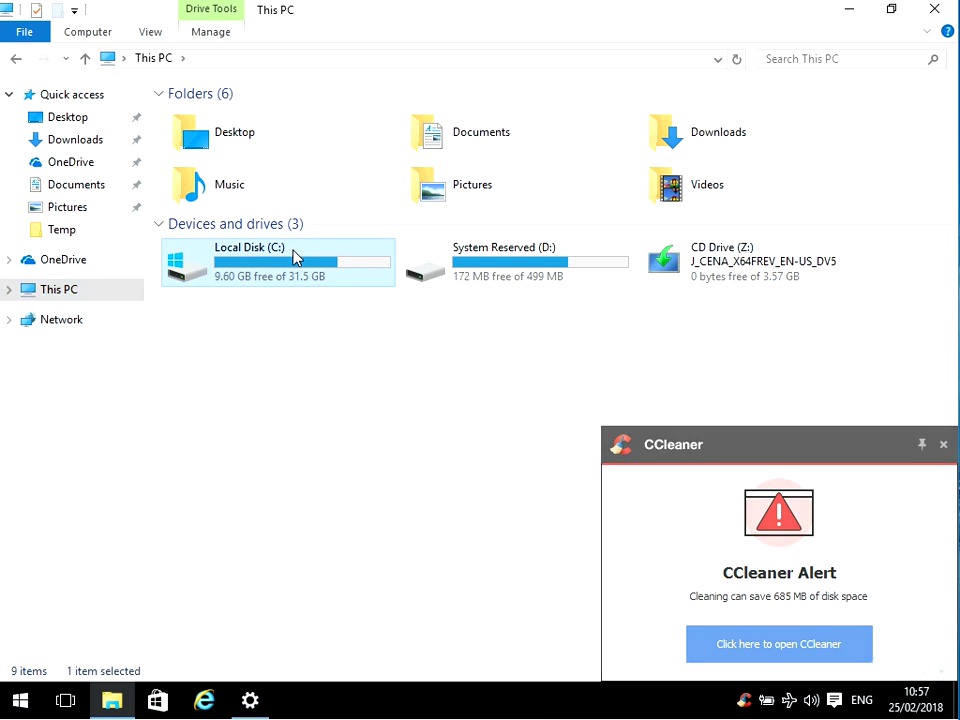
pyautogui.rightClick(277, 264)
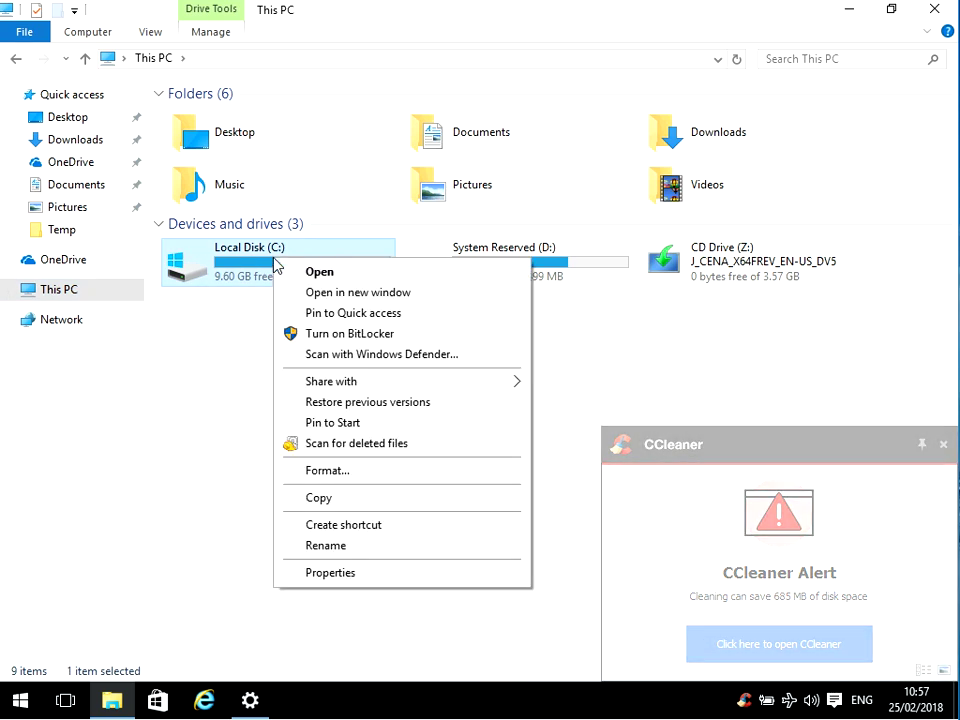
pyautogui.click(355, 574)
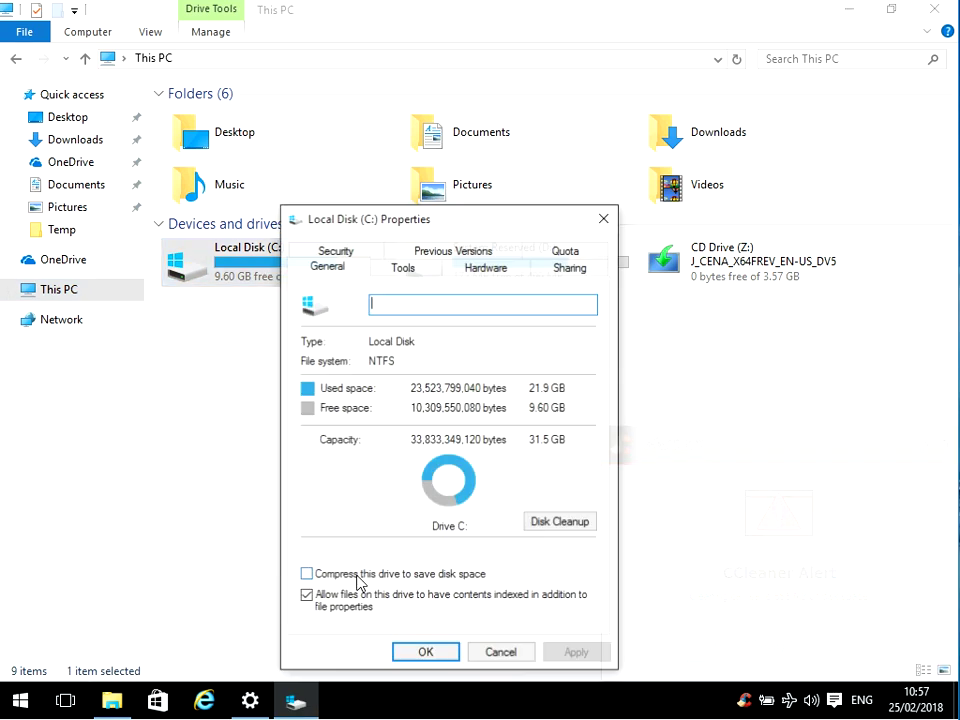
# Run the Tools tab error check on Local Disk (C:) using Scan drive.
pyautogui.click(414, 271)
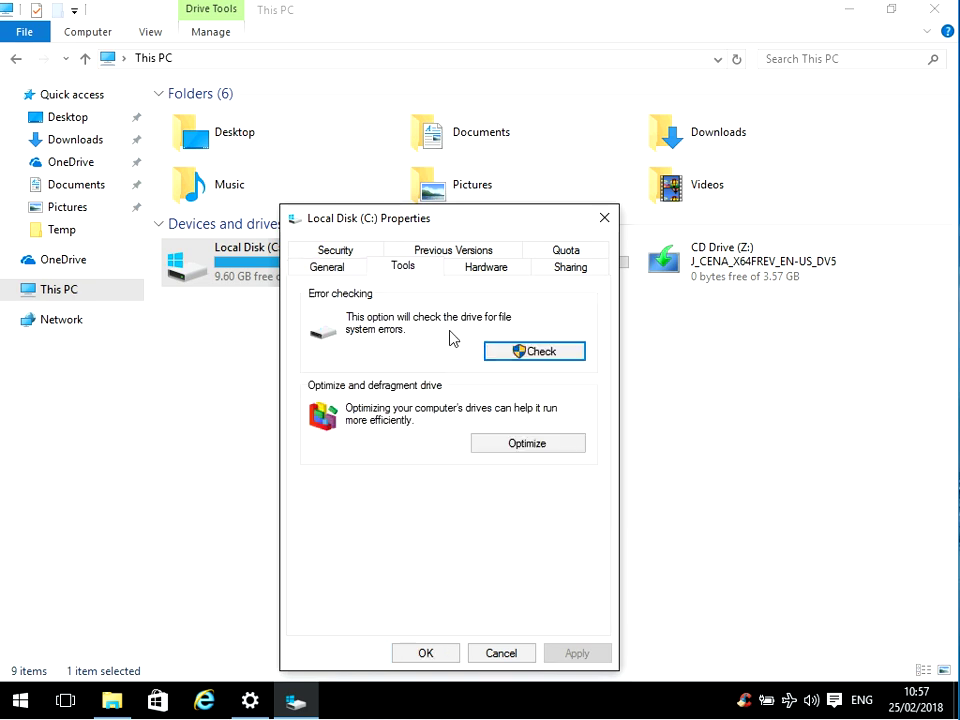
pyautogui.click(541, 352)
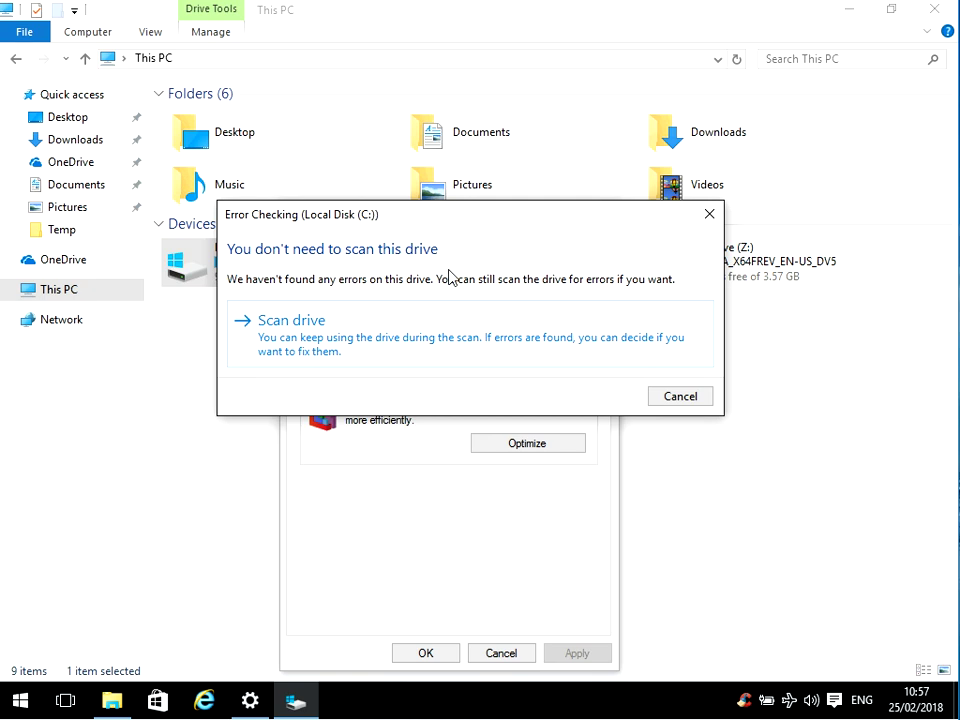
pyautogui.click(311, 343)
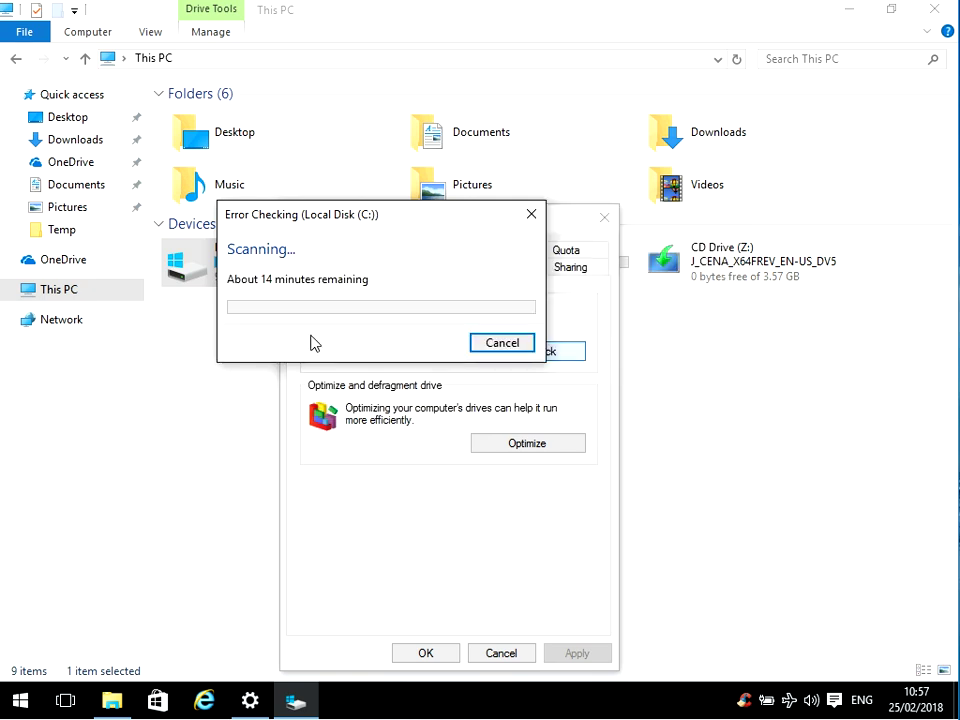